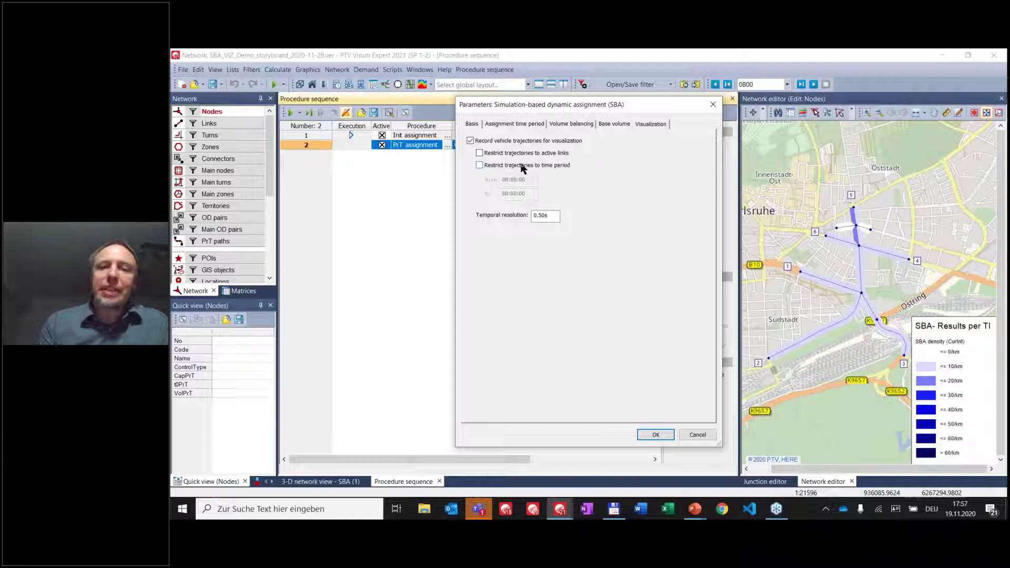
- Discard the open SBA assignment parameters and start playing the recorded SBA simulation in the 3-D network view
{"action": "left_click", "coordinate": [698, 435]}
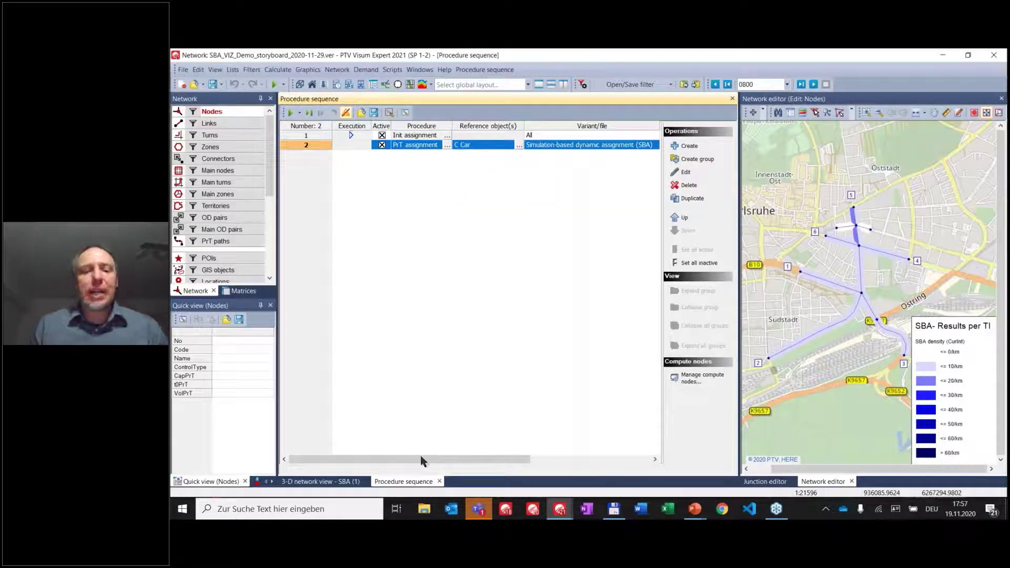
{"action": "left_click", "coordinate": [329, 482]}
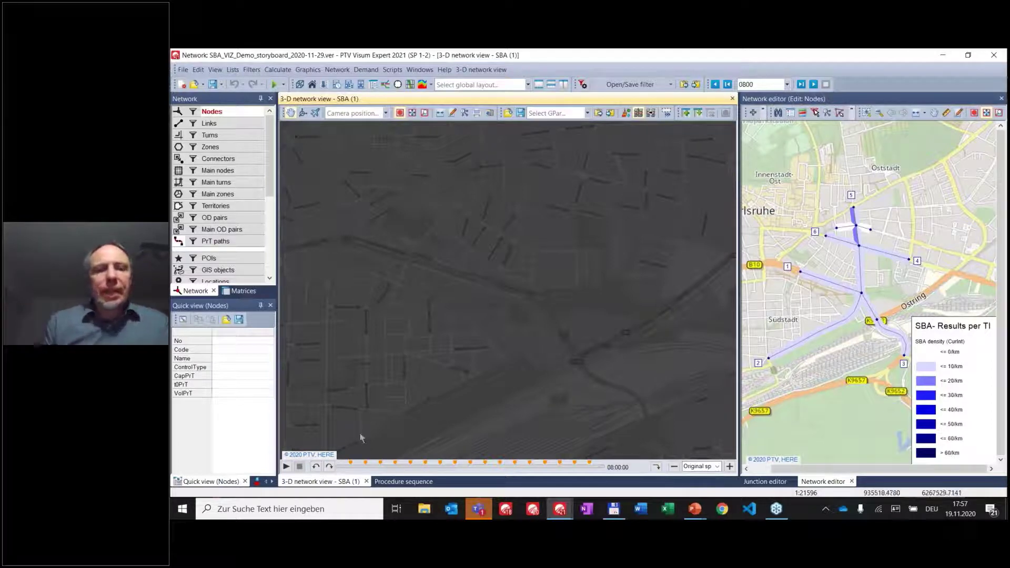
{"action": "left_click", "coordinate": [287, 467]}
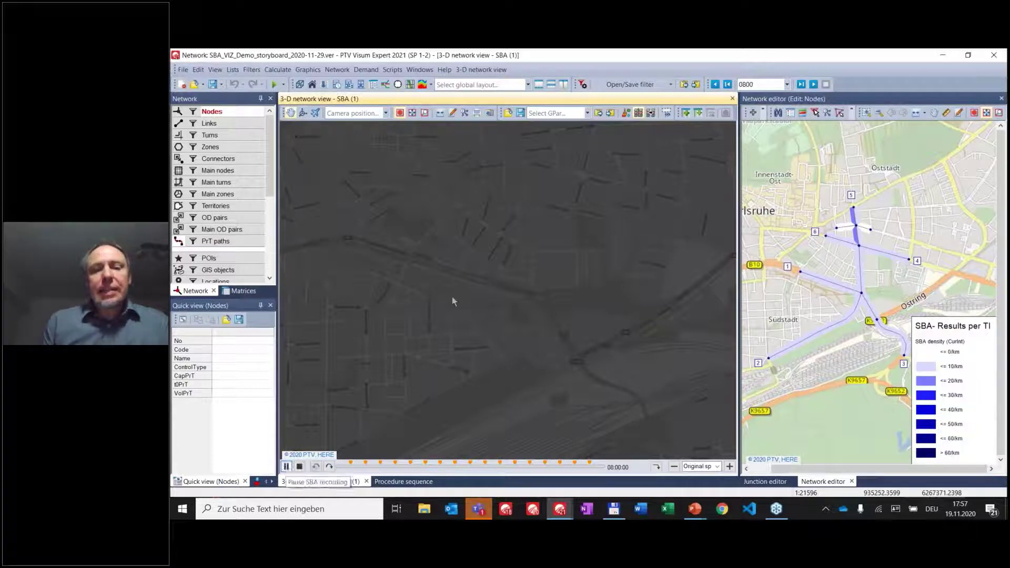
- Set the playback speed of the running SBA recording to 8 x
{"action": "left_click", "coordinate": [532, 205]}
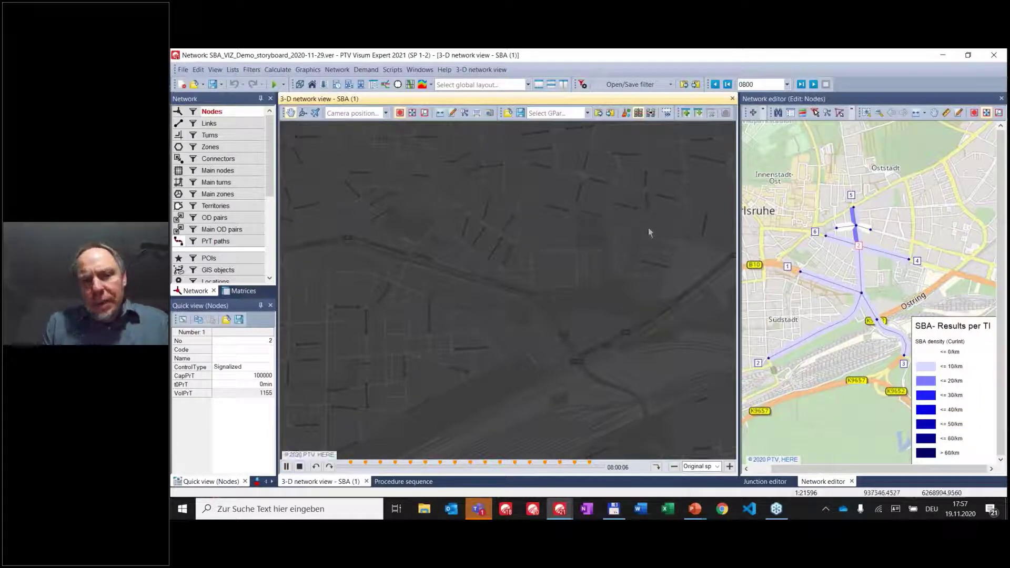
{"action": "left_click", "coordinate": [618, 232]}
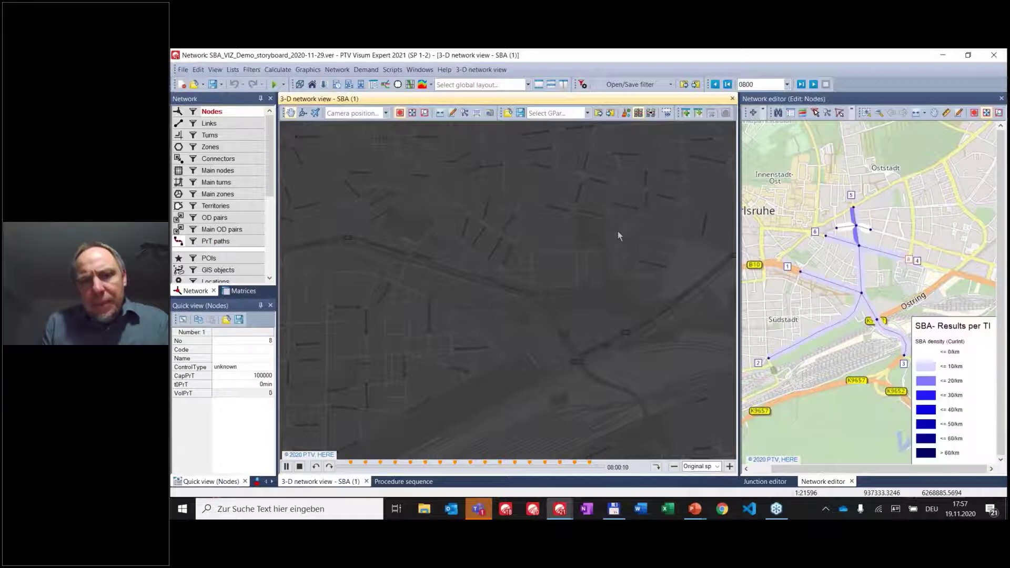
{"action": "left_click", "coordinate": [717, 466]}
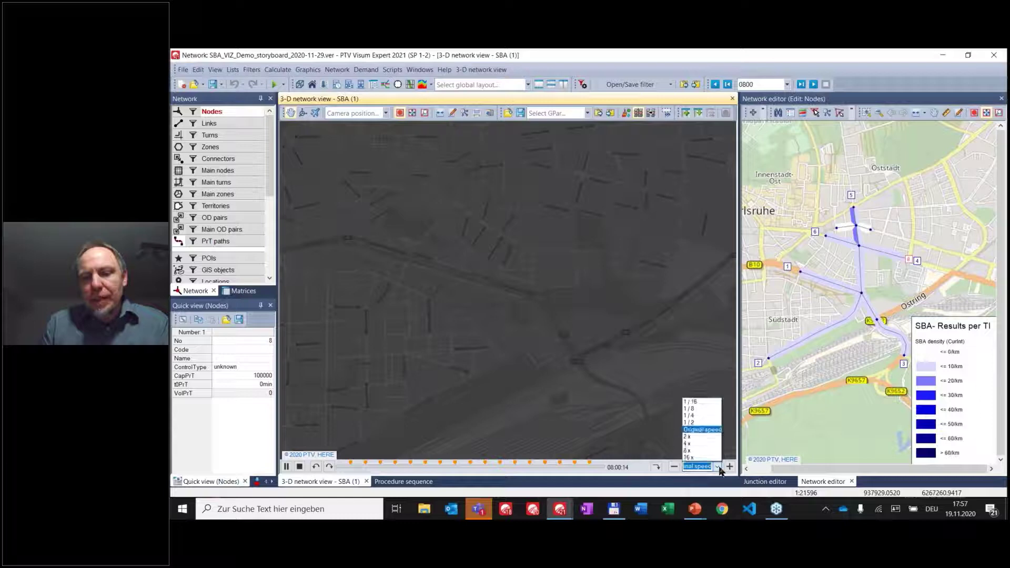
{"action": "left_click", "coordinate": [706, 451]}
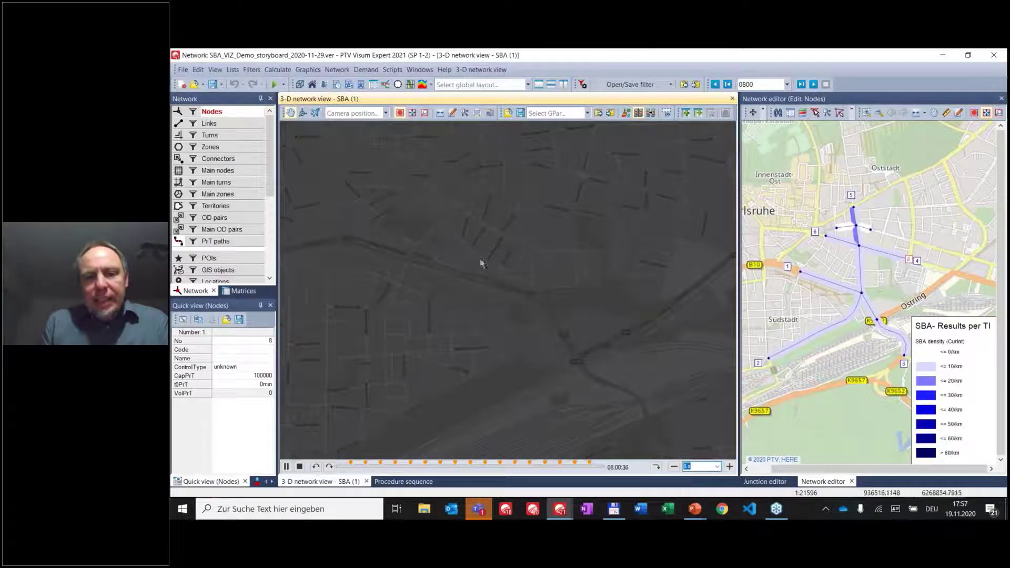
- Select signalized node 2 and display its geometry in the Junction editor beside the running 3-D playback
{"action": "left_click", "coordinate": [520, 232]}
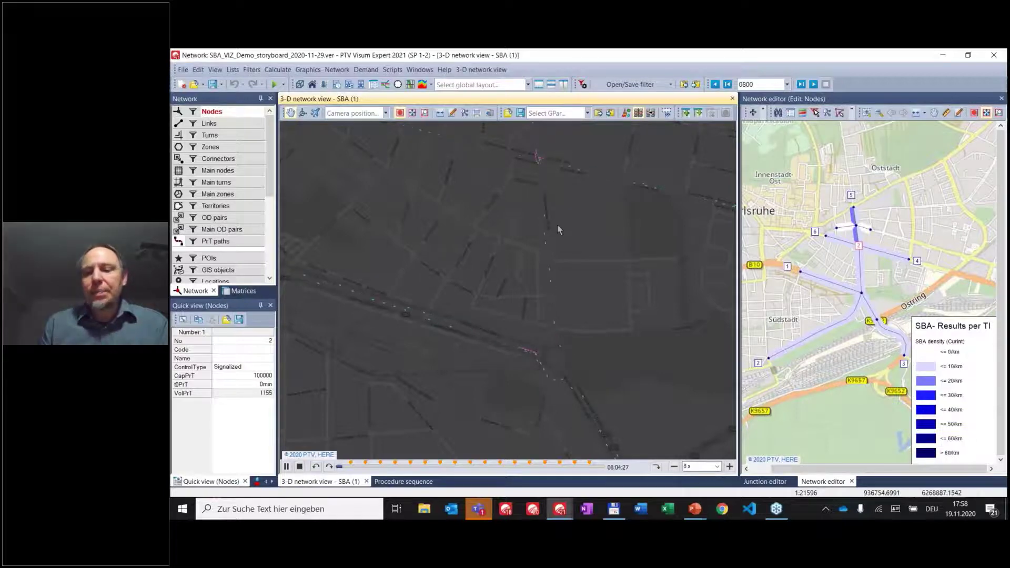
{"action": "left_click", "coordinate": [766, 483]}
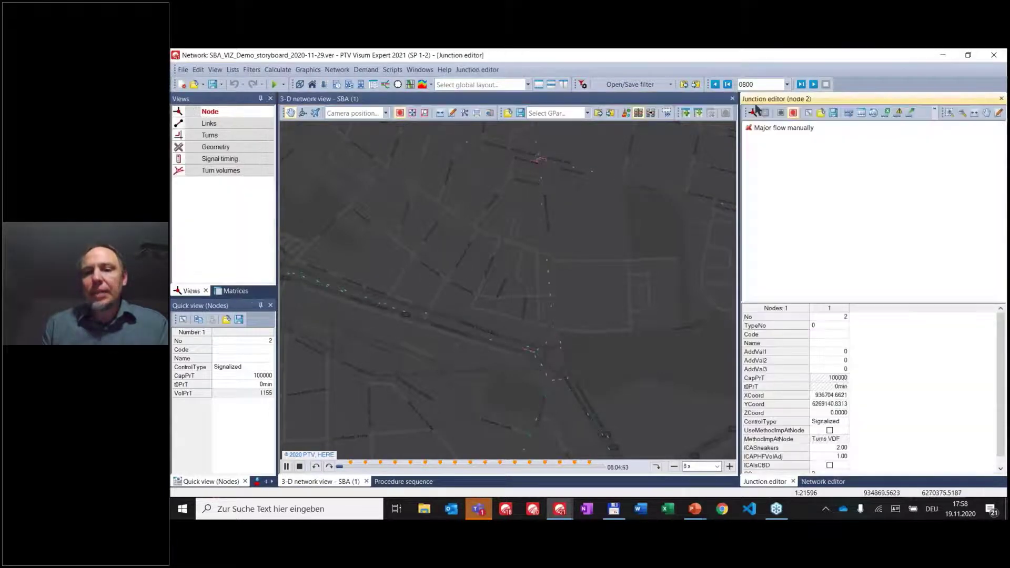
{"action": "left_click", "coordinate": [467, 72]}
{"action": "mouse_move", "coordinate": [481, 122]}
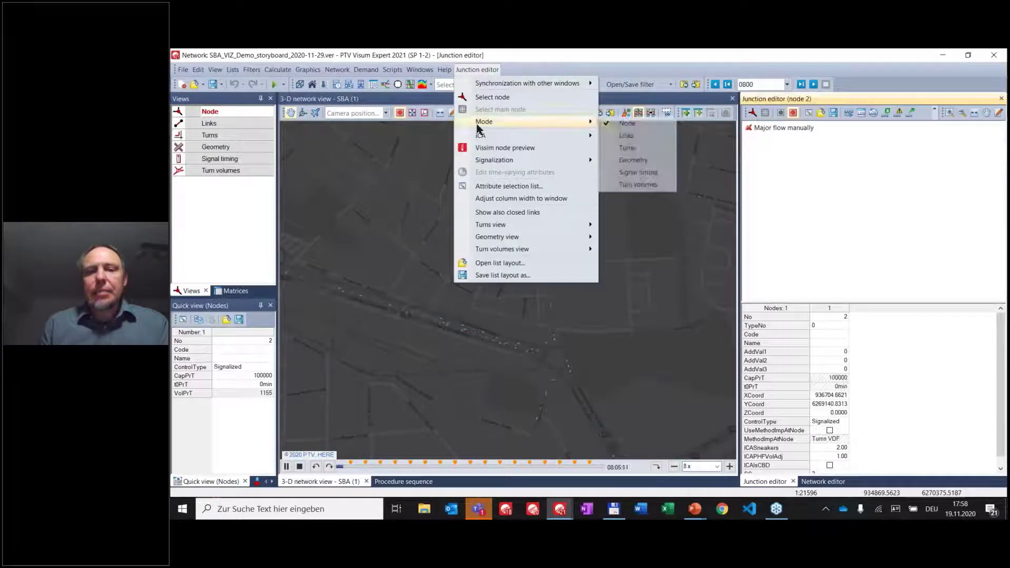
{"action": "left_click", "coordinate": [647, 160]}
{"action": "left_click", "coordinate": [557, 347]}
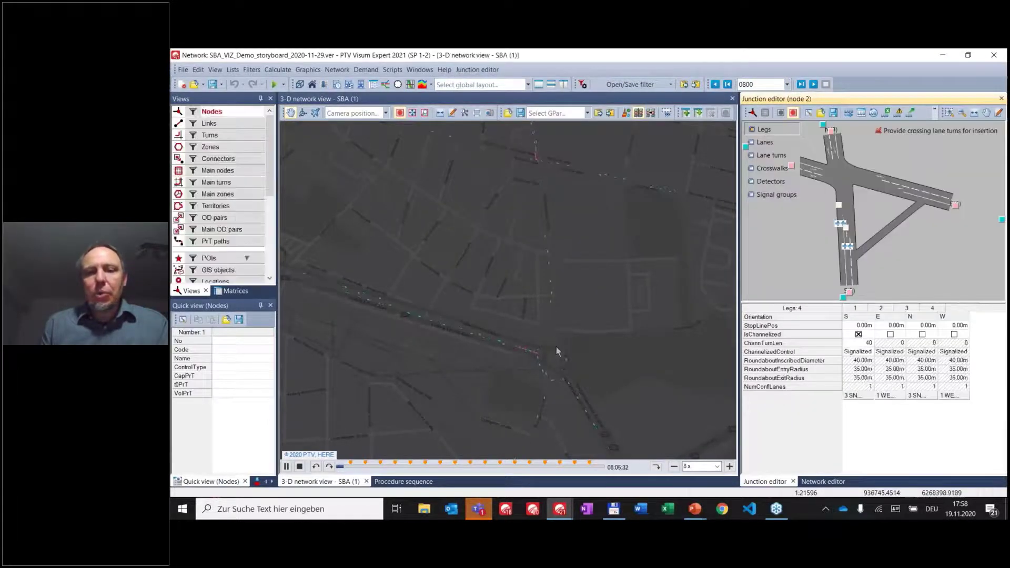
{"action": "left_click", "coordinate": [541, 159]}
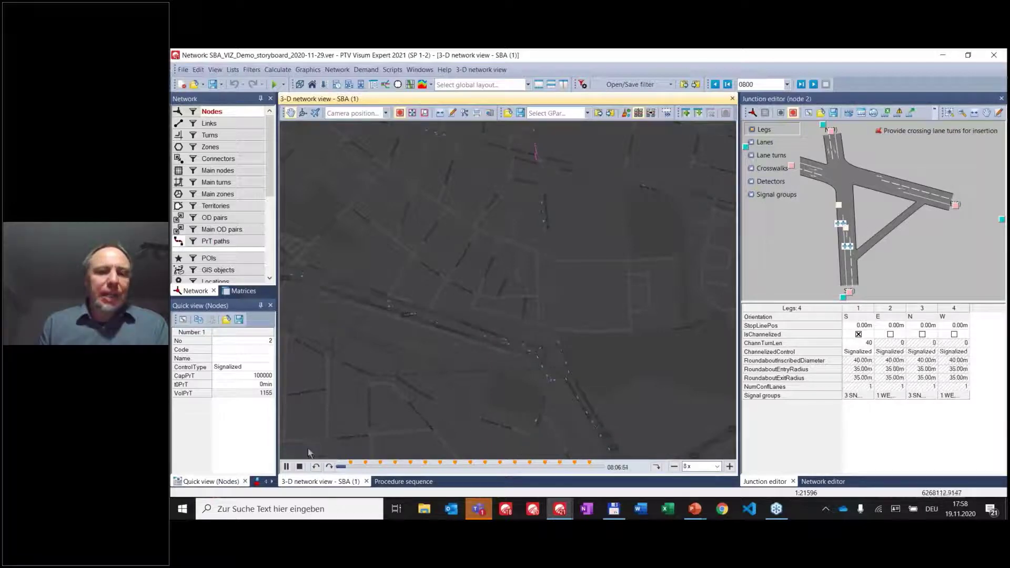
- Stop the running playback, play the Demo storyboard in the 3-D network view, and switch to the presentation slides
{"action": "left_click", "coordinate": [298, 467]}
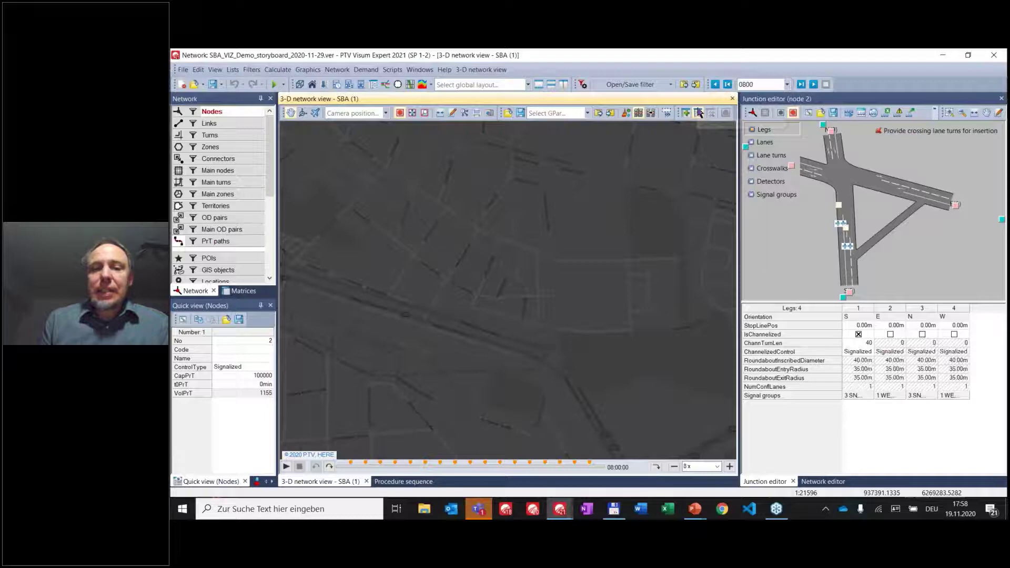
{"action": "left_click", "coordinate": [699, 112]}
{"action": "left_click", "coordinate": [526, 233]}
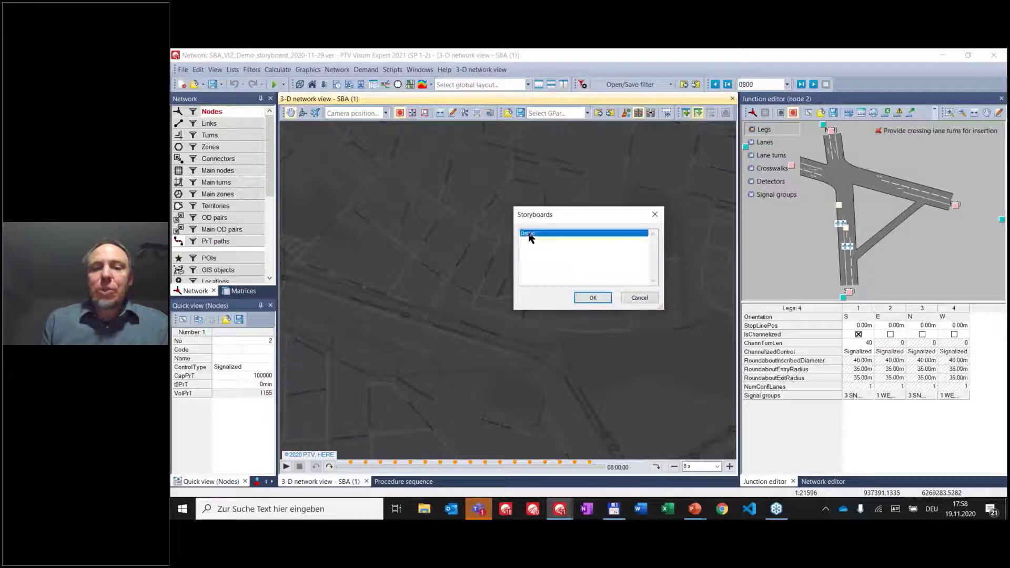
{"action": "left_click", "coordinate": [593, 298]}
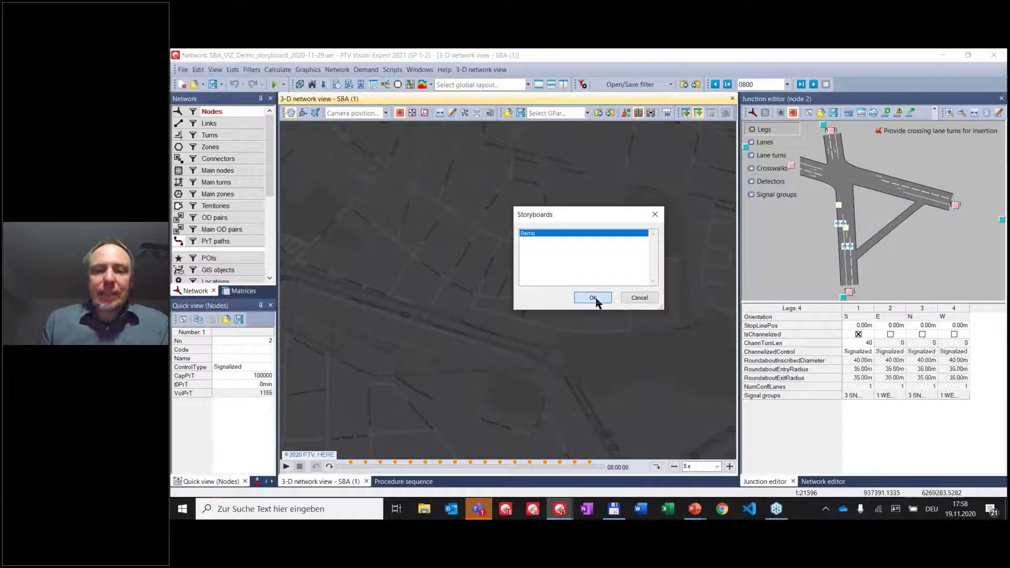
{"action": "left_click", "coordinate": [286, 368]}
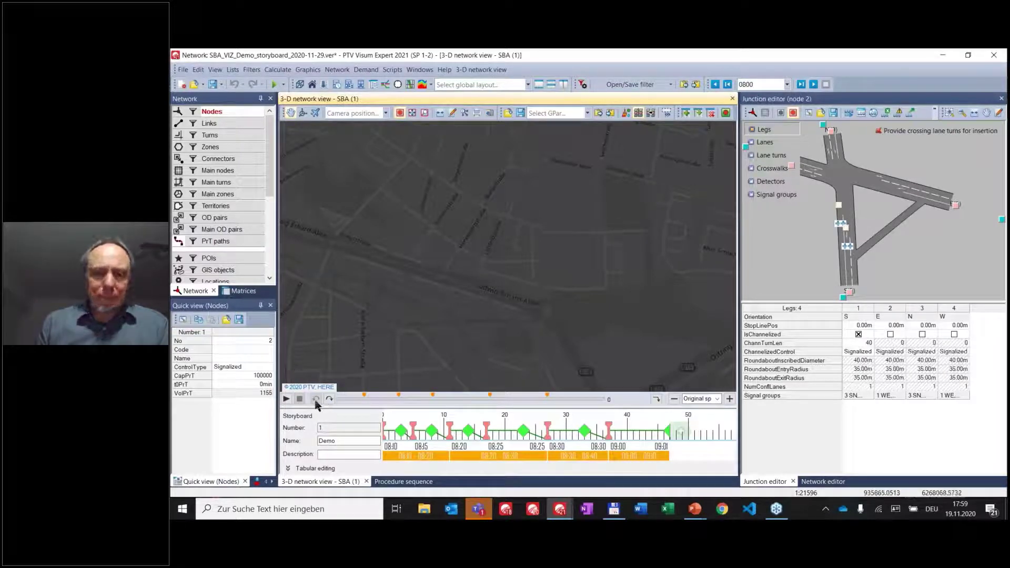
{"action": "left_click", "coordinate": [287, 400]}
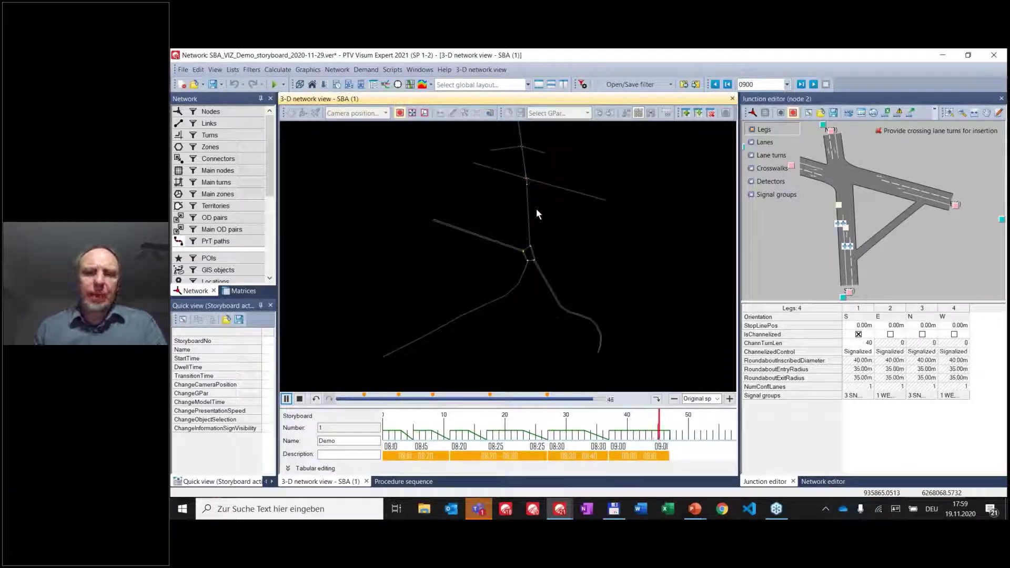
{"action": "key", "text": "alt+Tab"}
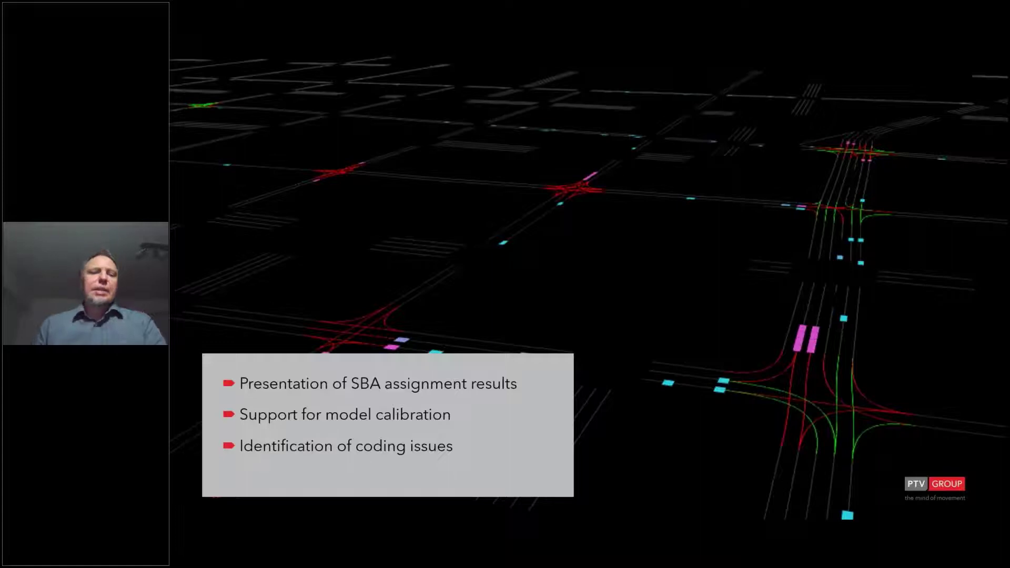
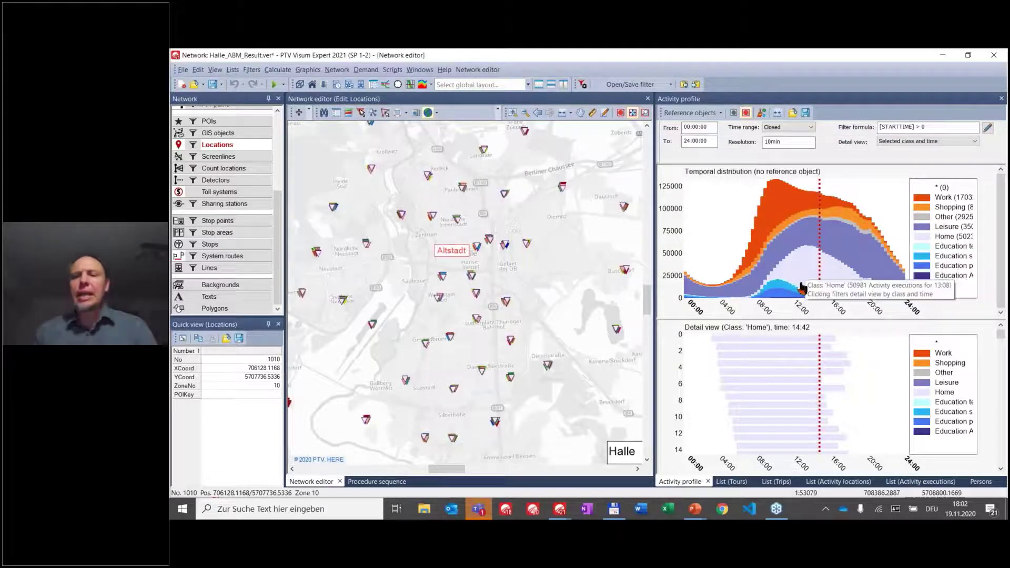
- Filter the activity profile's detail view to Leisure activities at 11:34 and at 15:41
{"action": "left_click", "coordinate": [792, 243]}
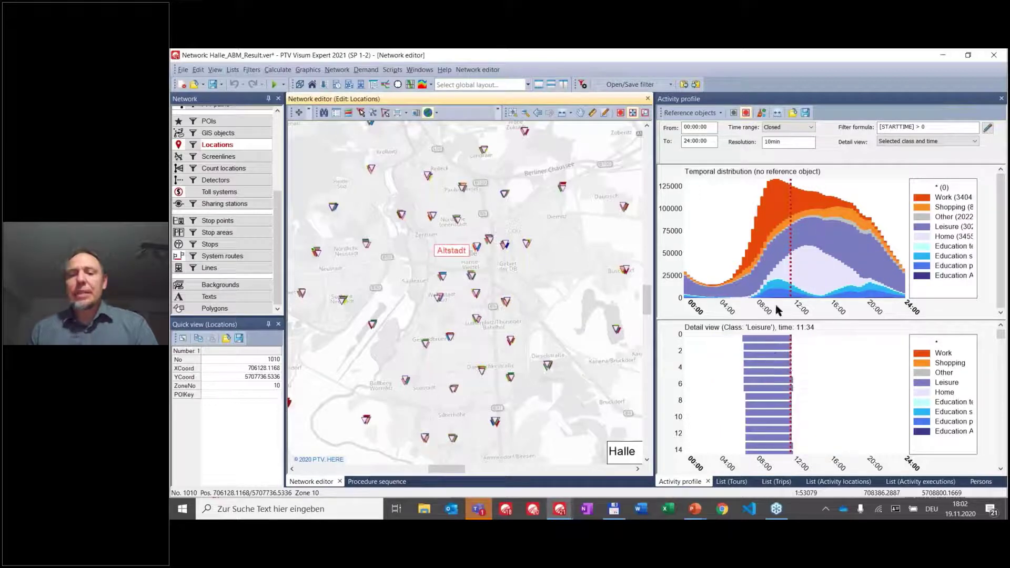
{"action": "left_click", "coordinate": [829, 247]}
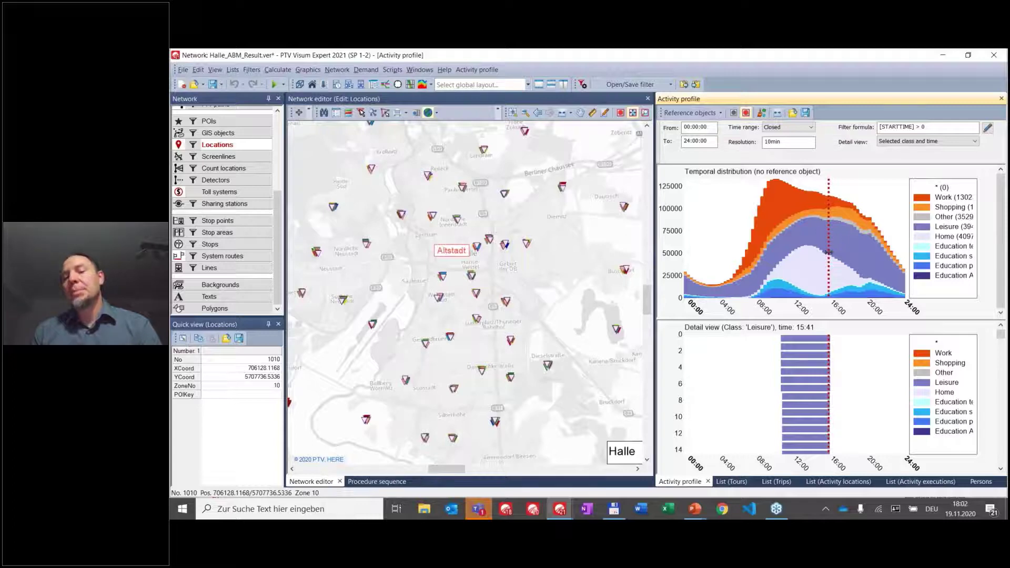
{"action": "mouse_move", "coordinate": [828, 232]}
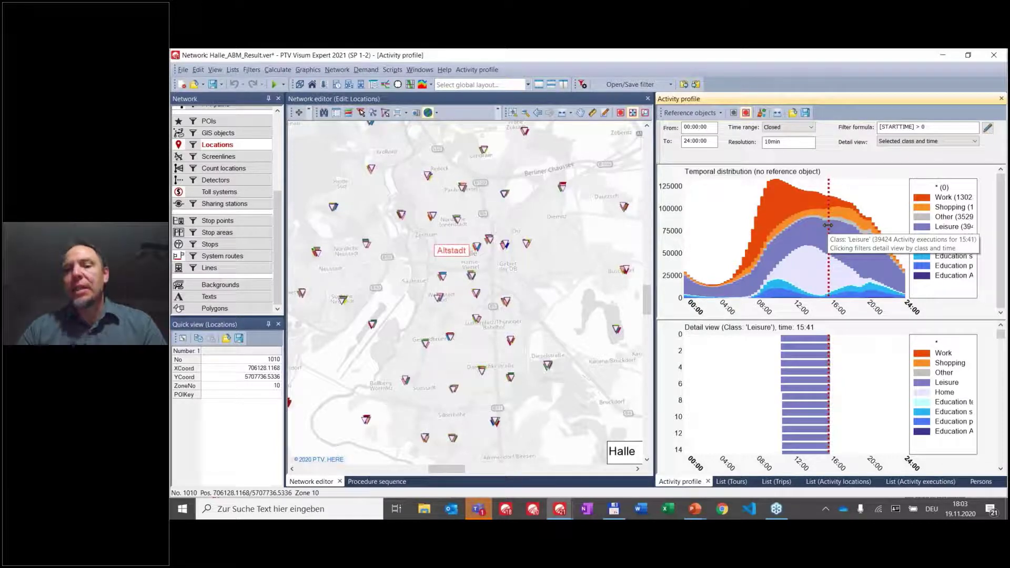
- Set the activity profile's reference object to location 10 and view the surrounding locations of Halle on the map
{"action": "left_click", "coordinate": [721, 114]}
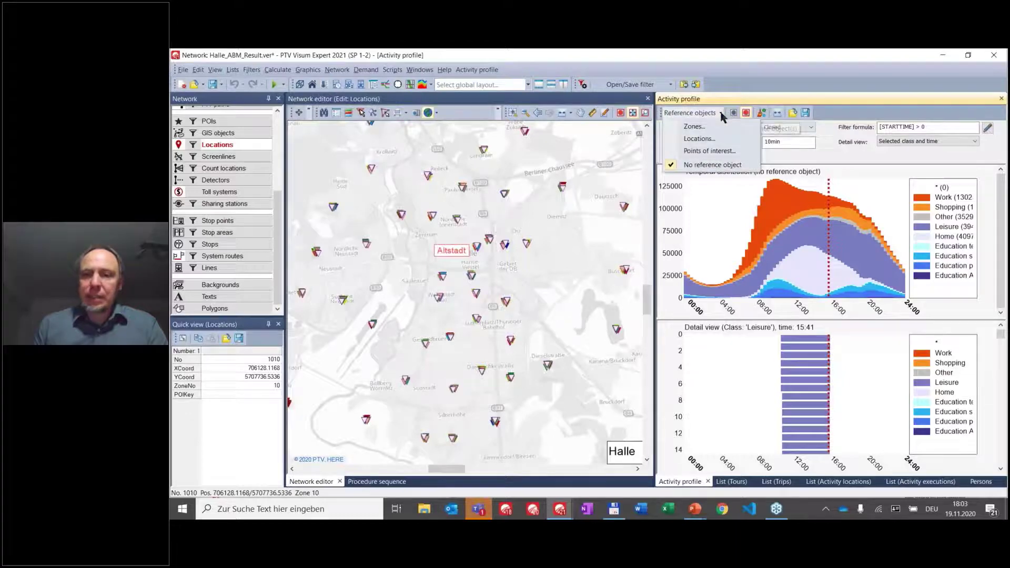
{"action": "left_click", "coordinate": [705, 139]}
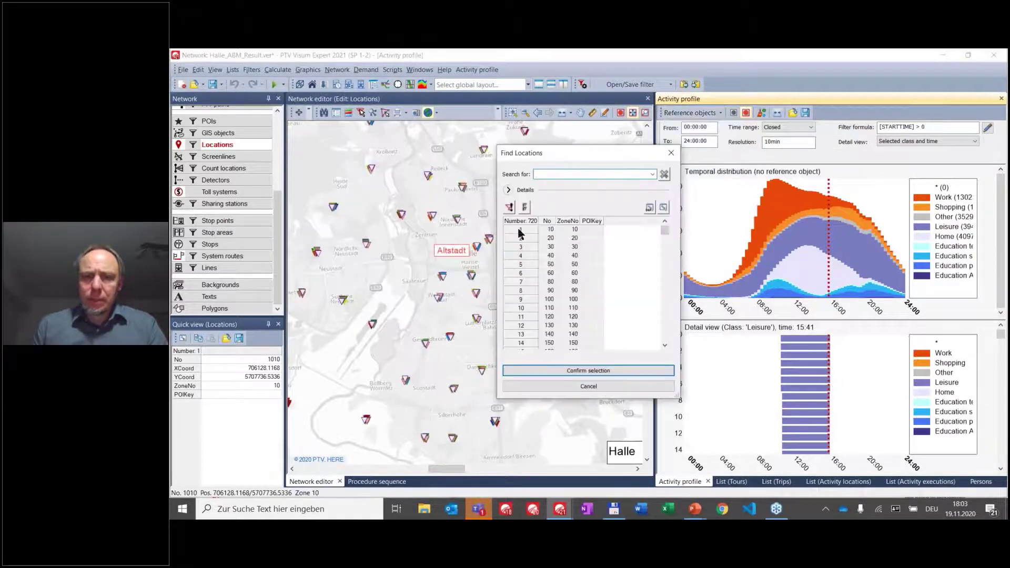
{"action": "left_click", "coordinate": [585, 370]}
{"action": "scroll", "coordinate": [521, 274], "scroll_direction": "up", "scroll_amount": 3}
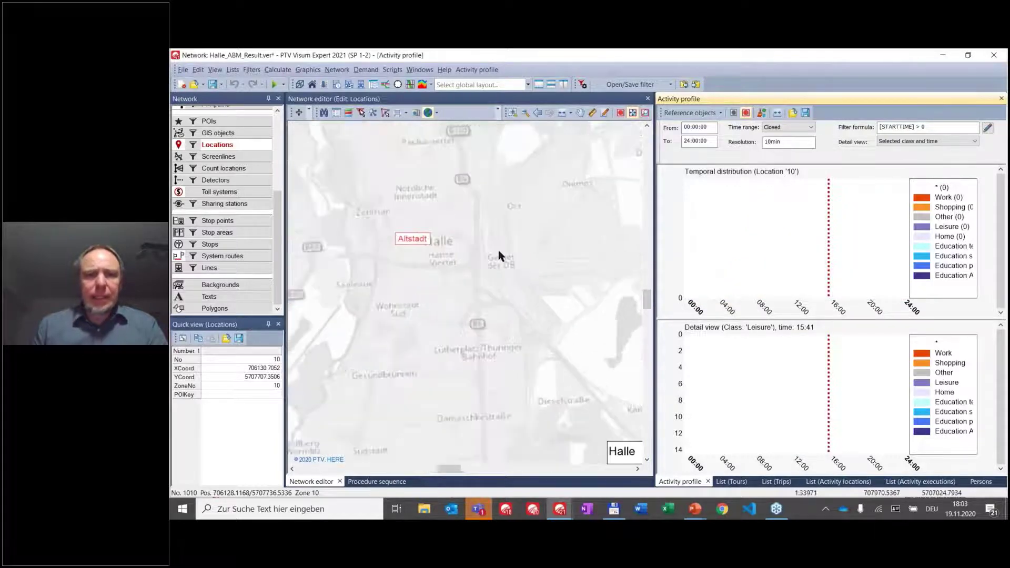
{"action": "scroll", "coordinate": [497, 255], "scroll_direction": "up", "scroll_amount": 2}
- Select location 8080 in Nördliche Innenstadt on the map as the activity profile's reference object
{"action": "left_click", "coordinate": [221, 267]}
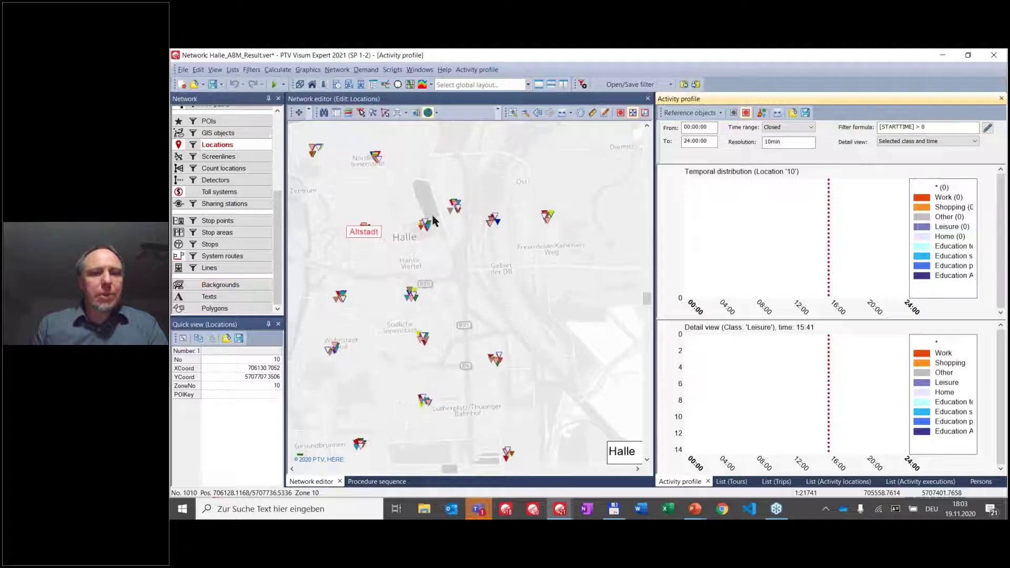
{"action": "left_click", "coordinate": [425, 225]}
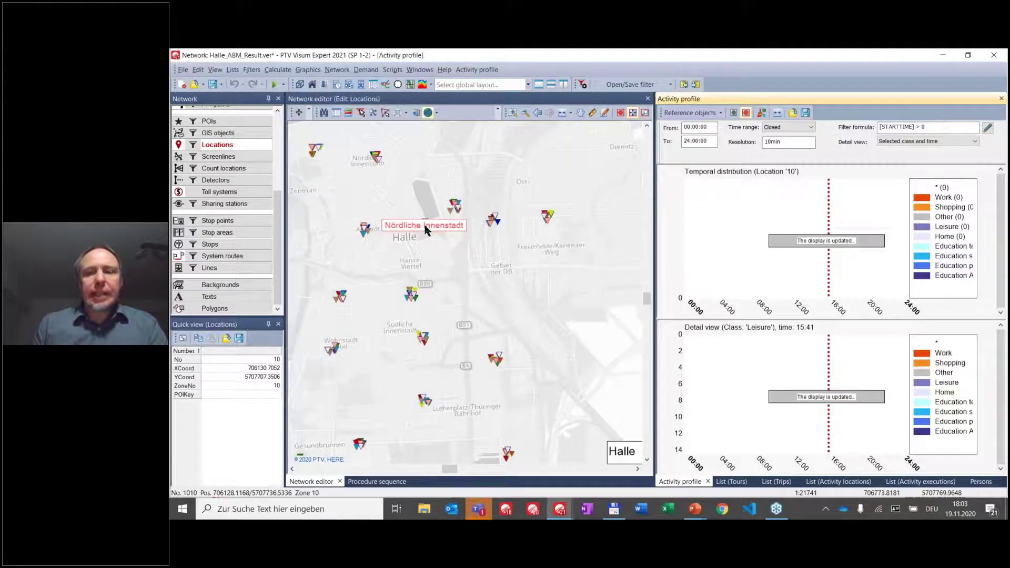
{"action": "left_click", "coordinate": [456, 205]}
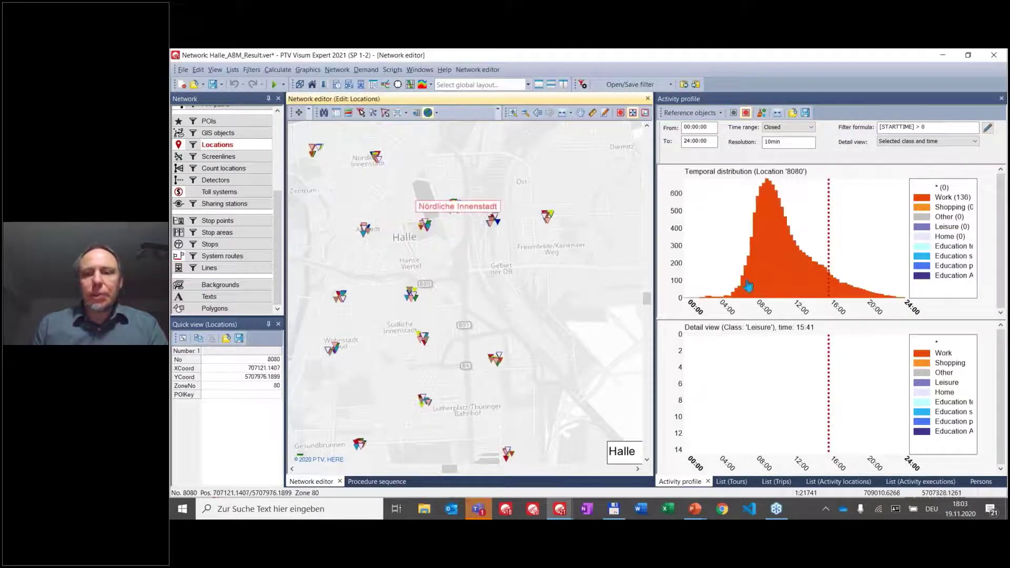
{"action": "mouse_move", "coordinate": [738, 295]}
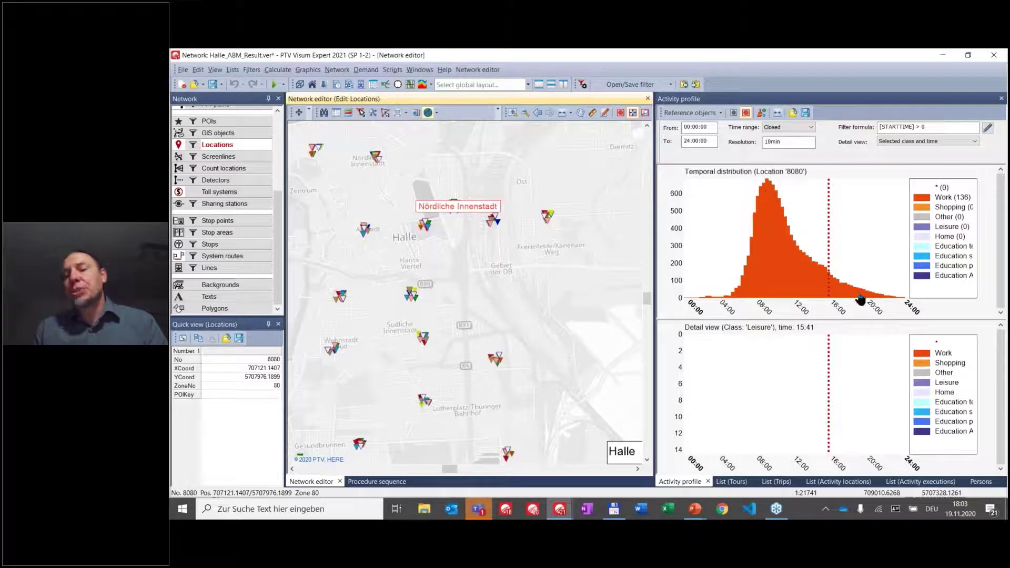
- Filter location 8080's detail view to Work activities at 10:20 and mark the activity execution starting at 05:19:48
{"action": "left_click", "coordinate": [778, 245]}
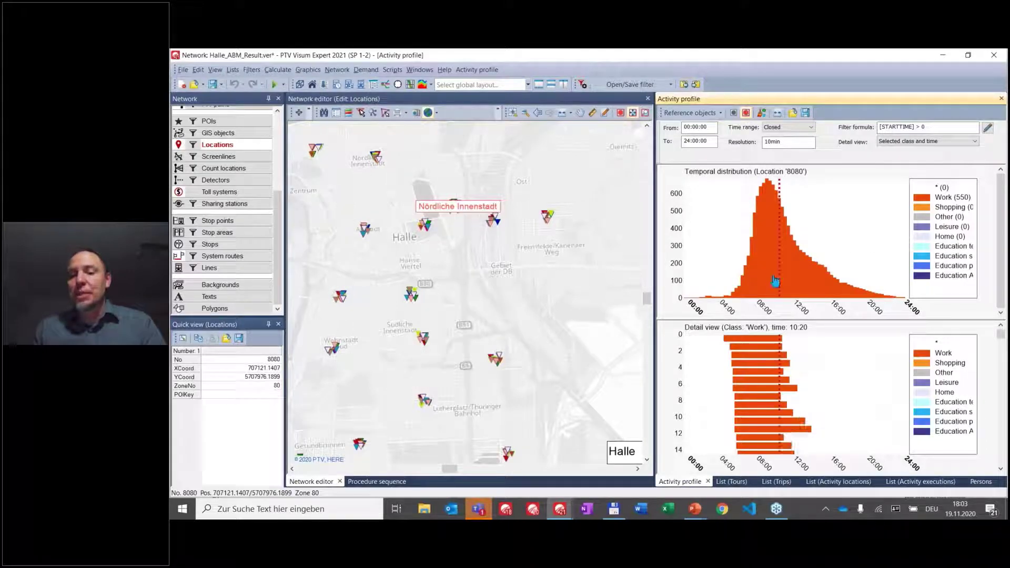
{"action": "left_click", "coordinate": [759, 377]}
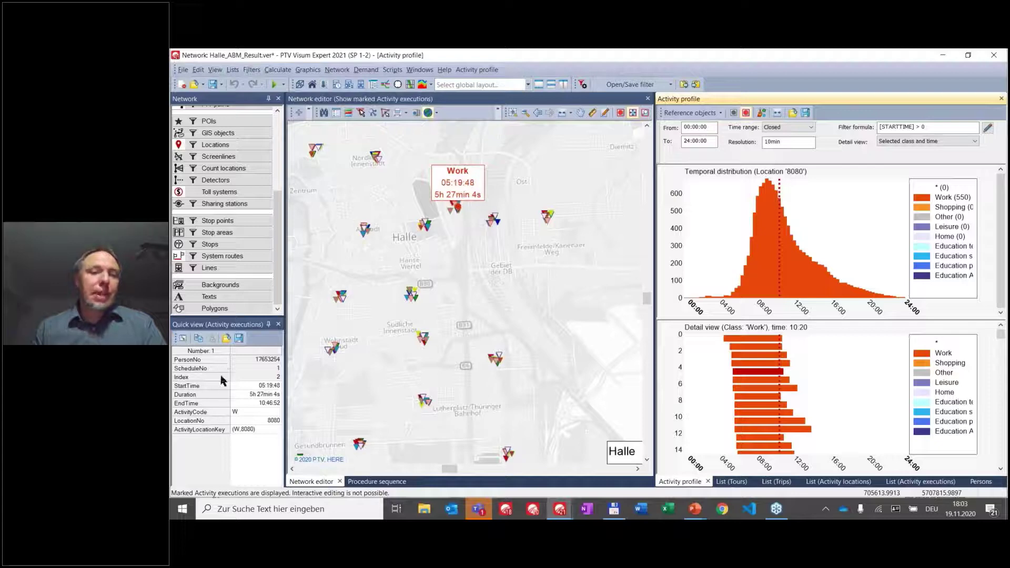
{"action": "mouse_move", "coordinate": [215, 423]}
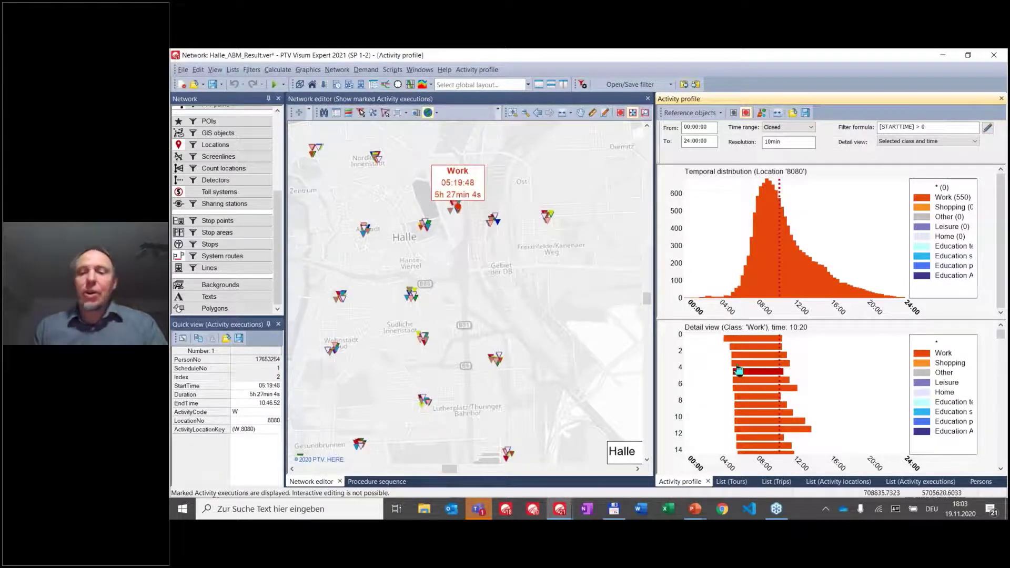
{"action": "mouse_move", "coordinate": [763, 376]}
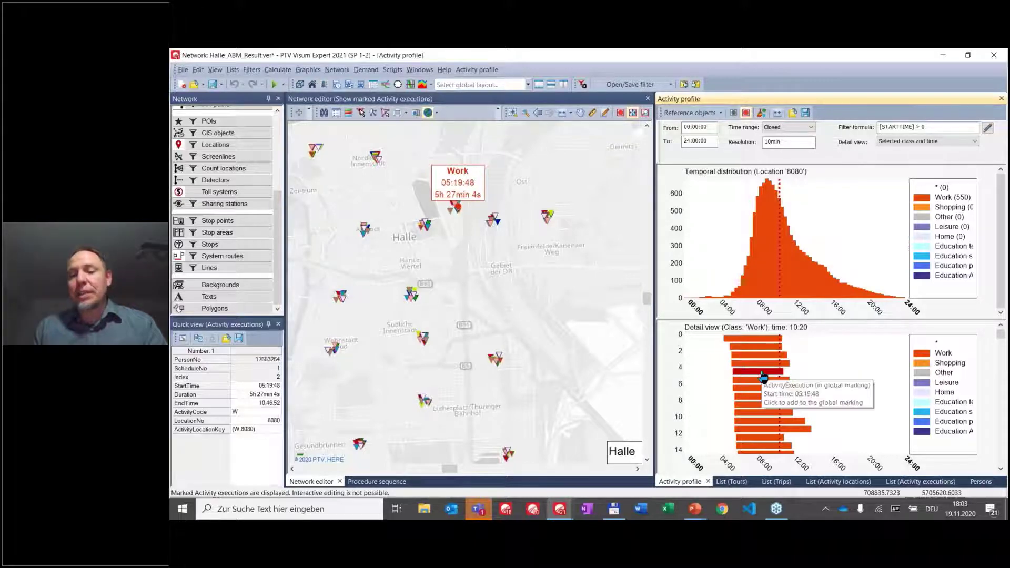
{"action": "mouse_move", "coordinate": [770, 255]}
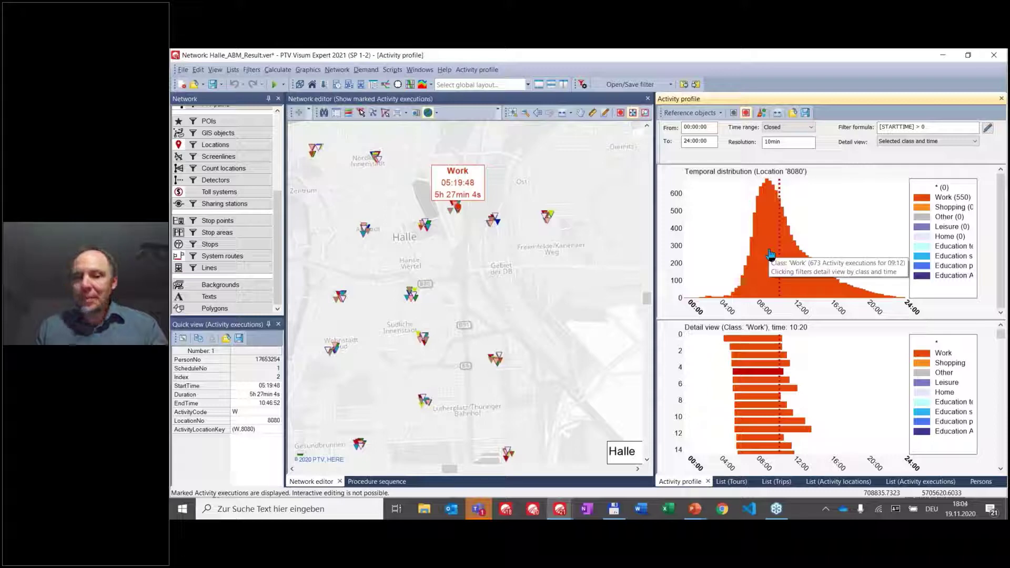
{"action": "left_click", "coordinate": [552, 218]}
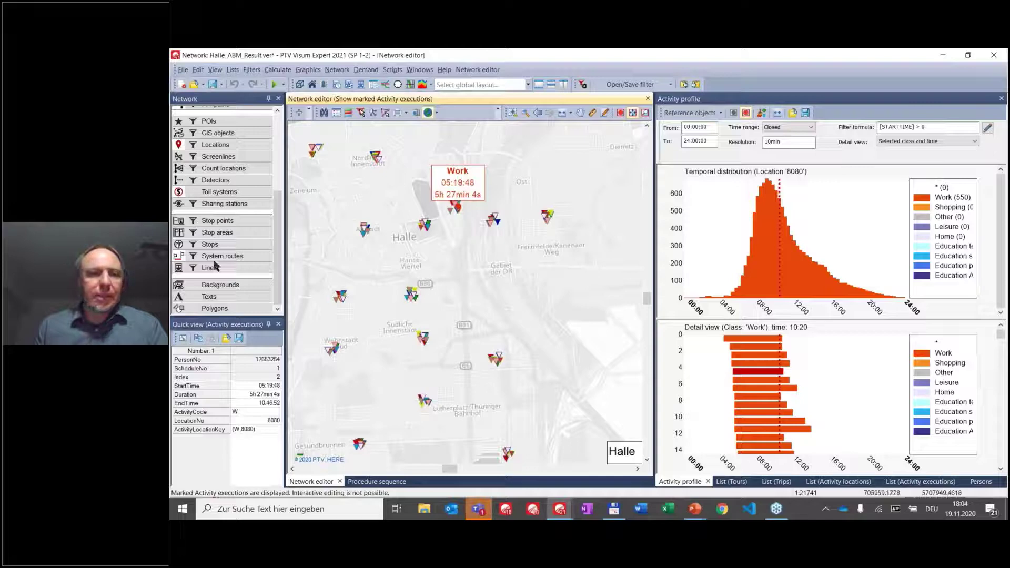
- Activate the Locations network object and view the activity profiles of location 290 in Gebiet der DB and location 3300 in Freiimfelde/Kanenaer Weg
{"action": "left_click", "coordinate": [237, 146]}
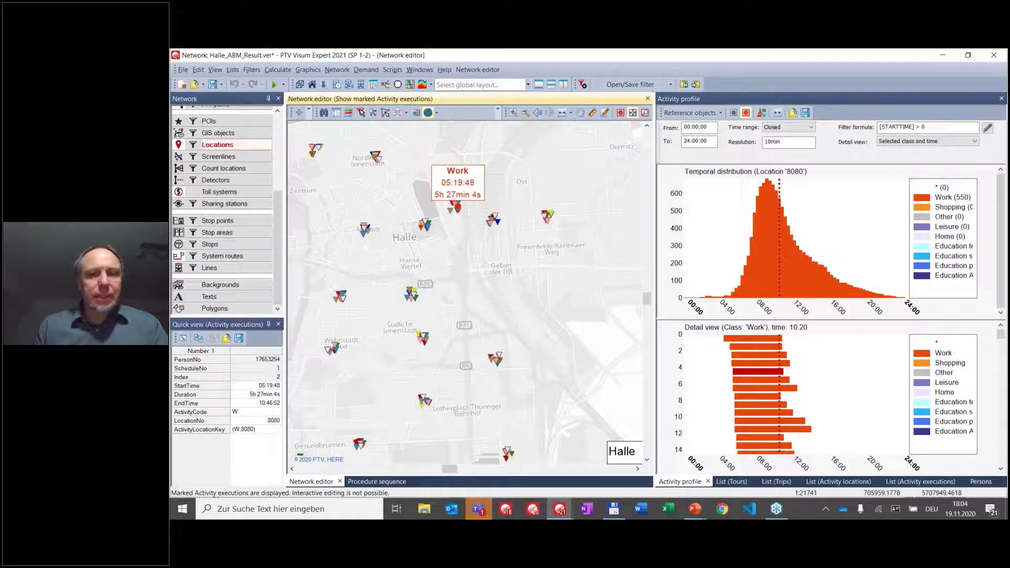
{"action": "left_click", "coordinate": [491, 222]}
{"action": "left_click", "coordinate": [548, 217]}
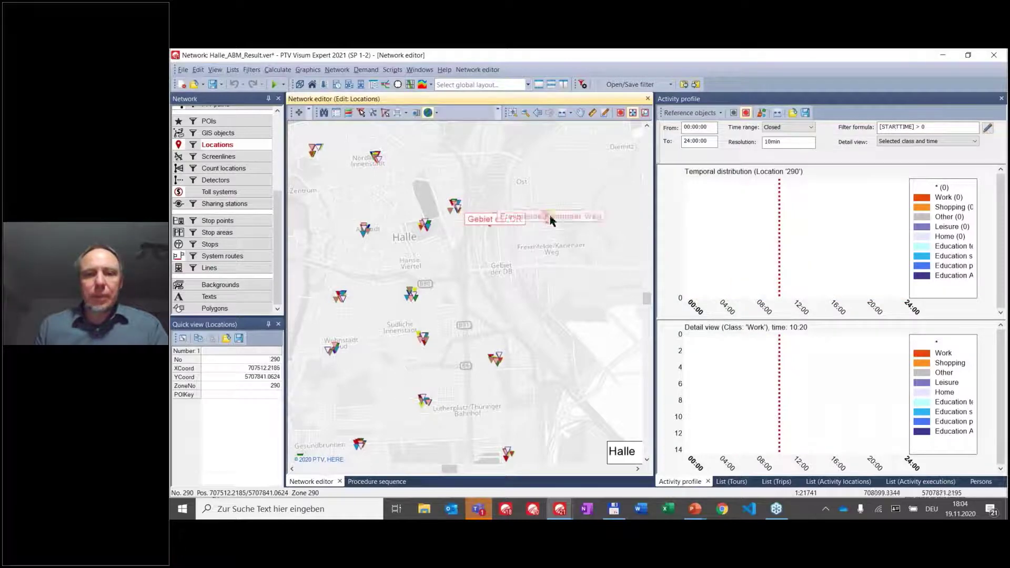
{"action": "left_click", "coordinate": [547, 219]}
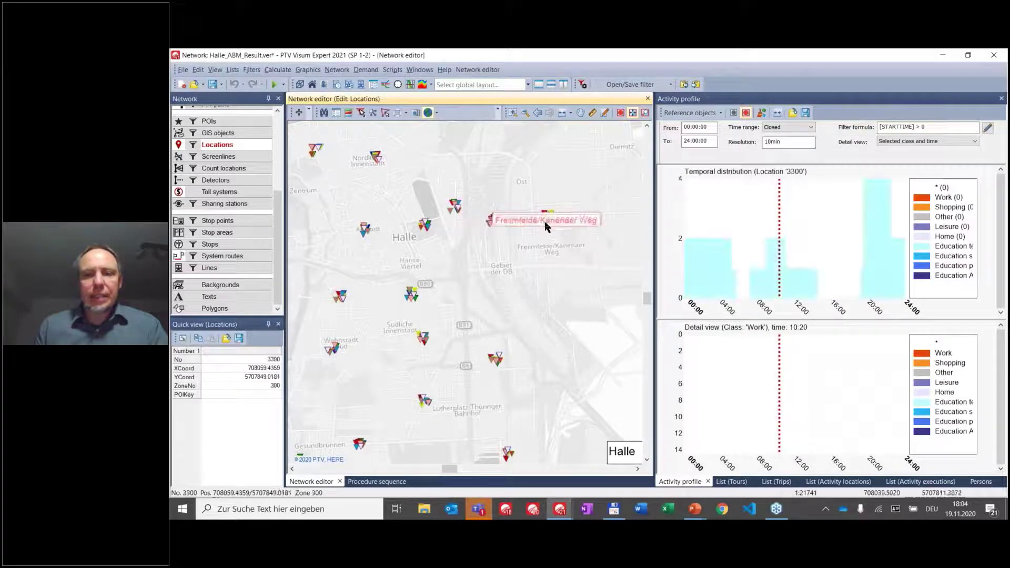
- View the activity profiles of locations 5030 in Nördliche Innenstadt, 1010 in Altstadt, 8060 in Südliche Innenstadt and 160 at Lutherplatz/Thüringer Bahn
{"action": "left_click", "coordinate": [375, 159]}
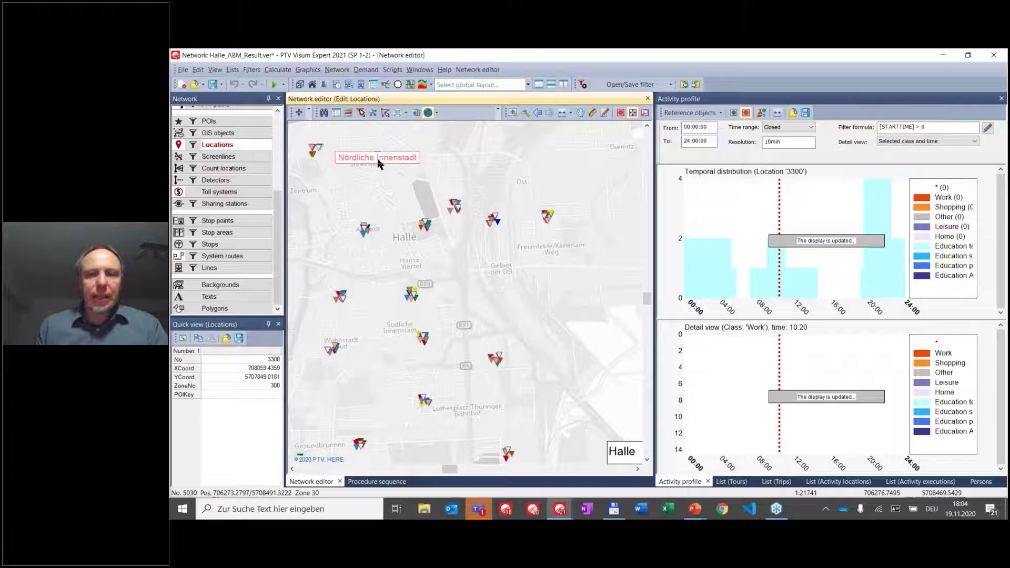
{"action": "left_click", "coordinate": [364, 226]}
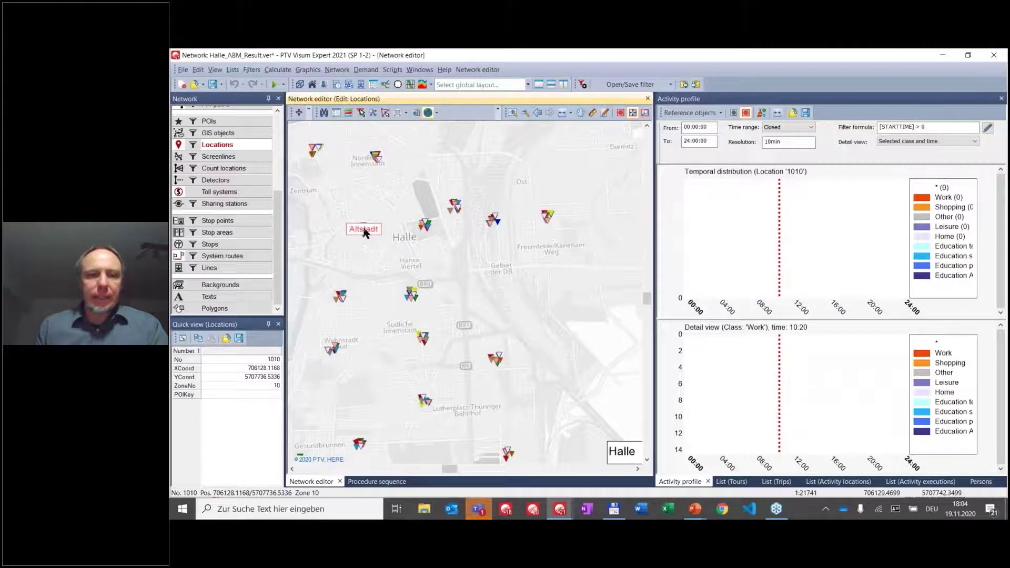
{"action": "left_click", "coordinate": [341, 298]}
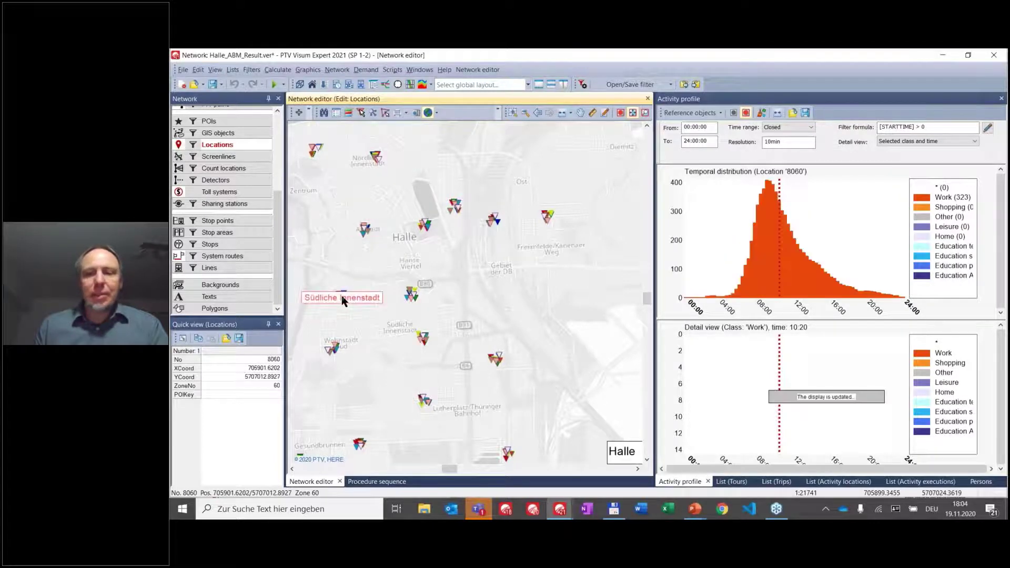
{"action": "left_click", "coordinate": [425, 402]}
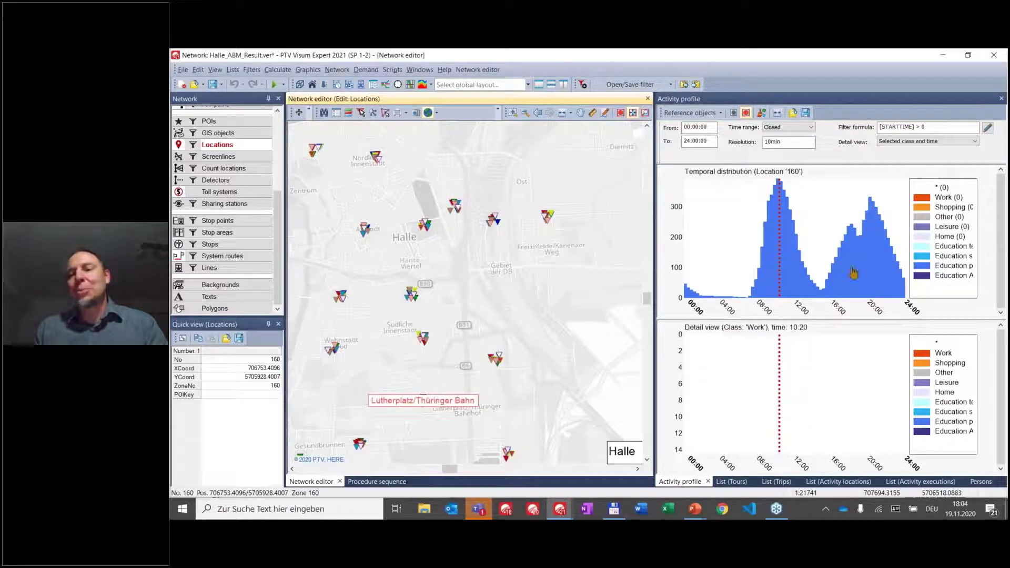
- Change the activity profile's reference object from a location to zone 10 Altstadt
{"action": "left_click", "coordinate": [720, 114]}
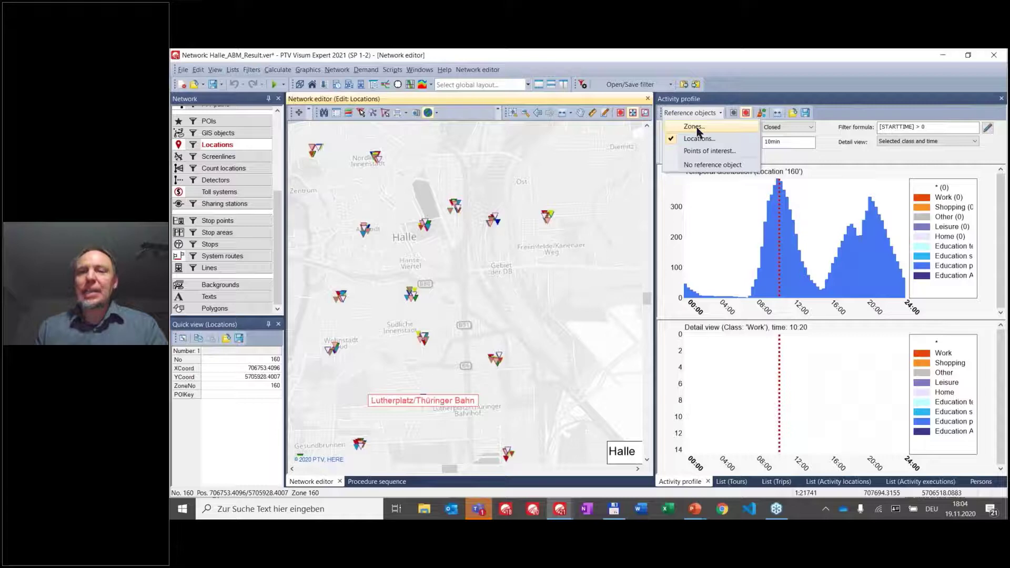
{"action": "left_click", "coordinate": [695, 127]}
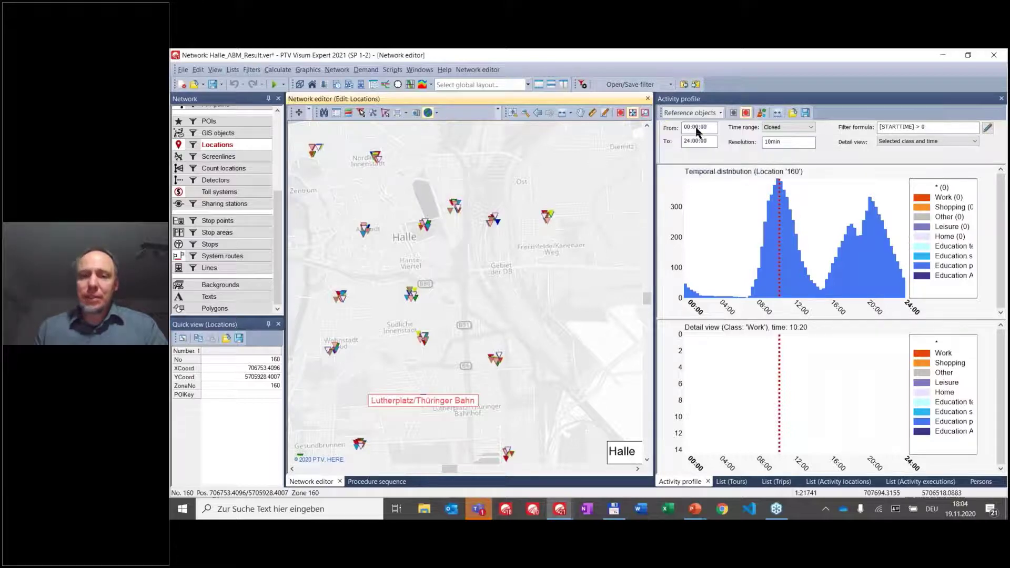
{"action": "left_click", "coordinate": [521, 232]}
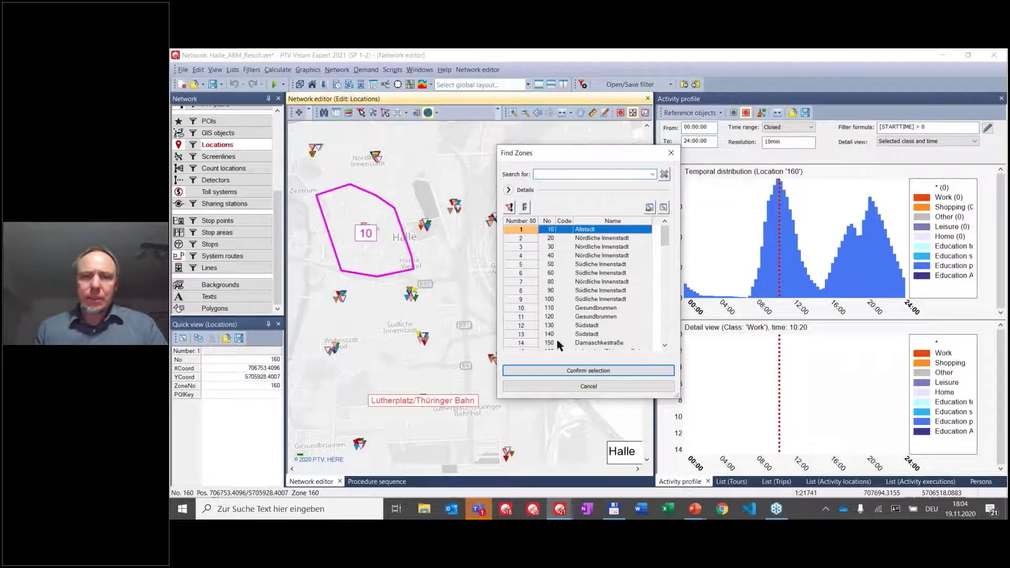
{"action": "left_click", "coordinate": [573, 371]}
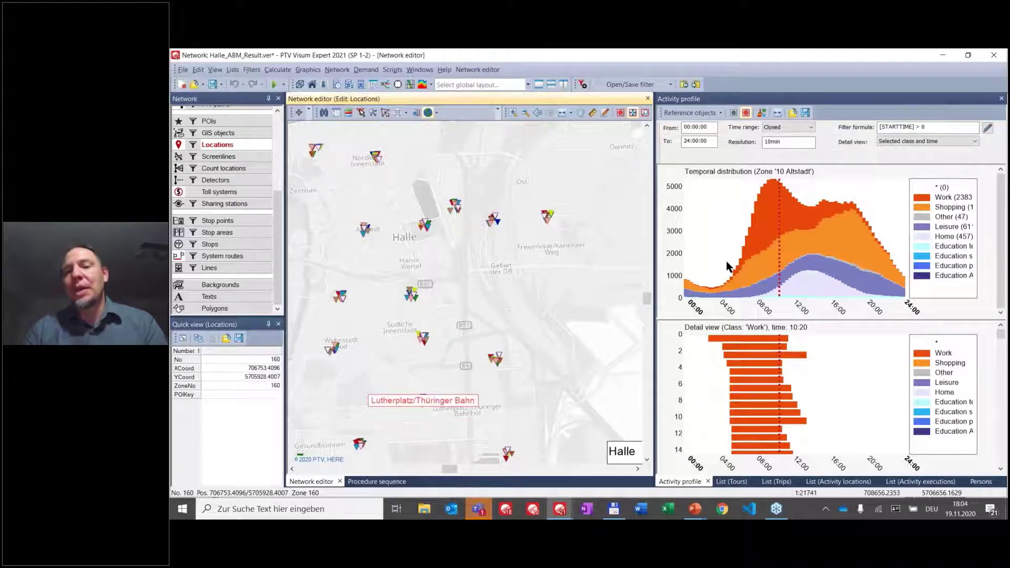
- Filter zone 10's detail view in turn to Shopping at 12:57, Work at 09:41, Leisure at 10:20 and Shopping at 09:35
{"action": "left_click", "coordinate": [803, 244]}
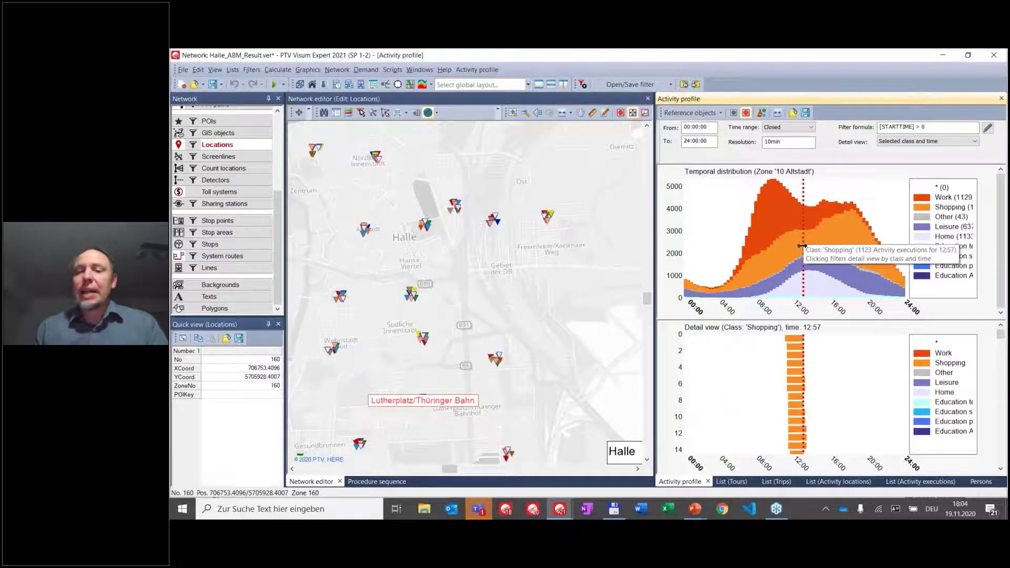
{"action": "left_click", "coordinate": [773, 231]}
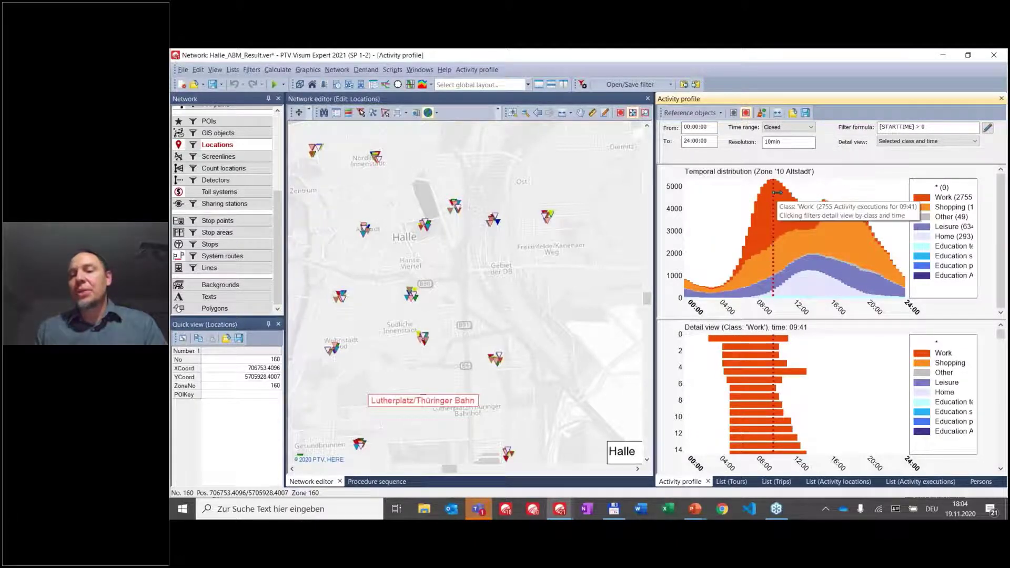
{"action": "mouse_move", "coordinate": [777, 282]}
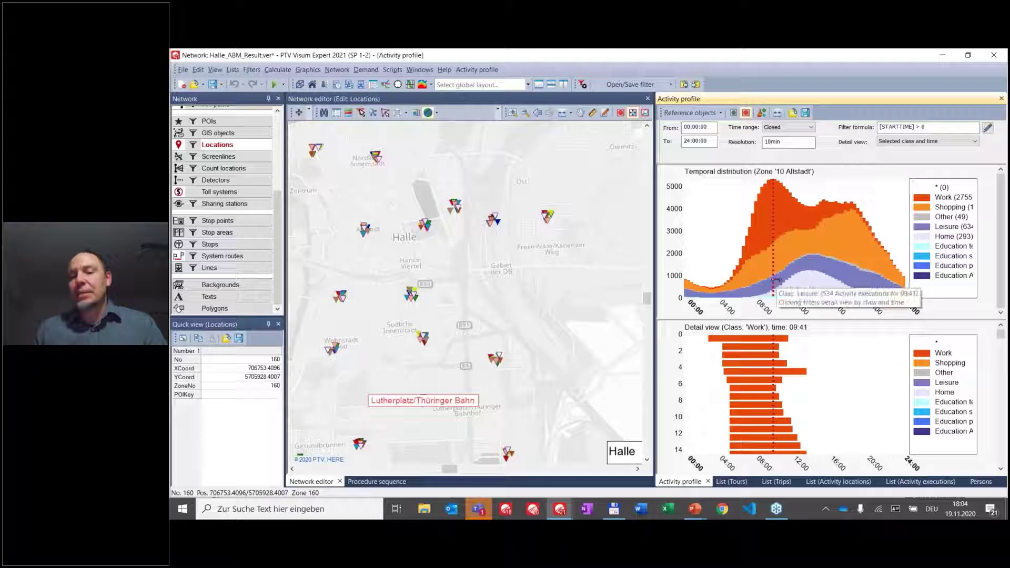
{"action": "left_click", "coordinate": [777, 288]}
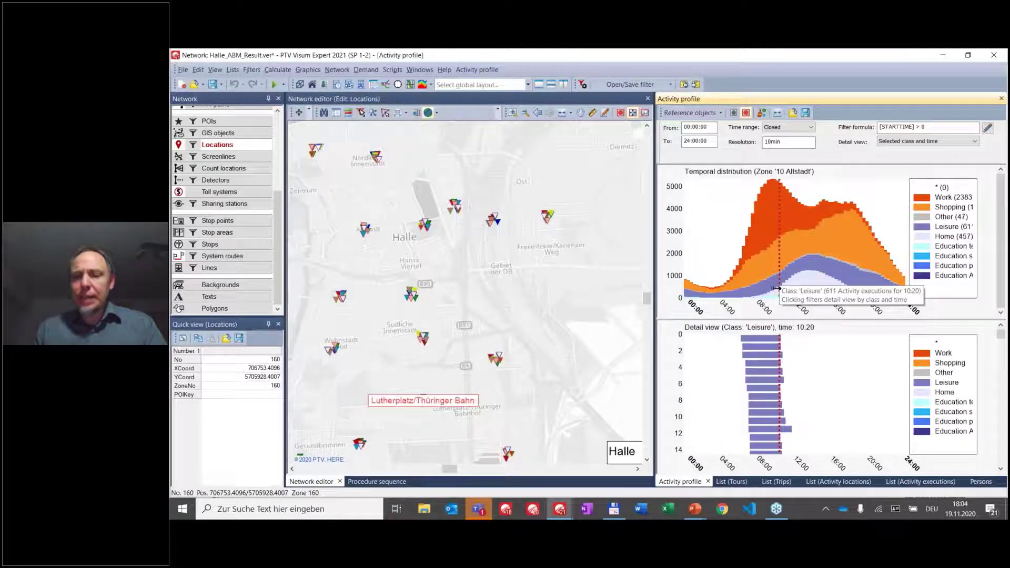
{"action": "left_click", "coordinate": [772, 273]}
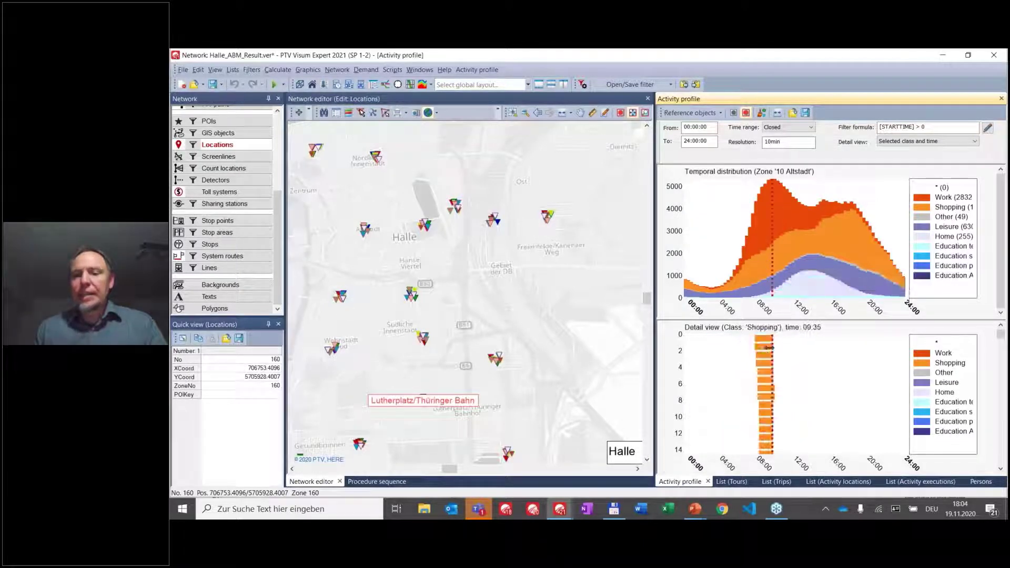
{"action": "mouse_move", "coordinate": [768, 349]}
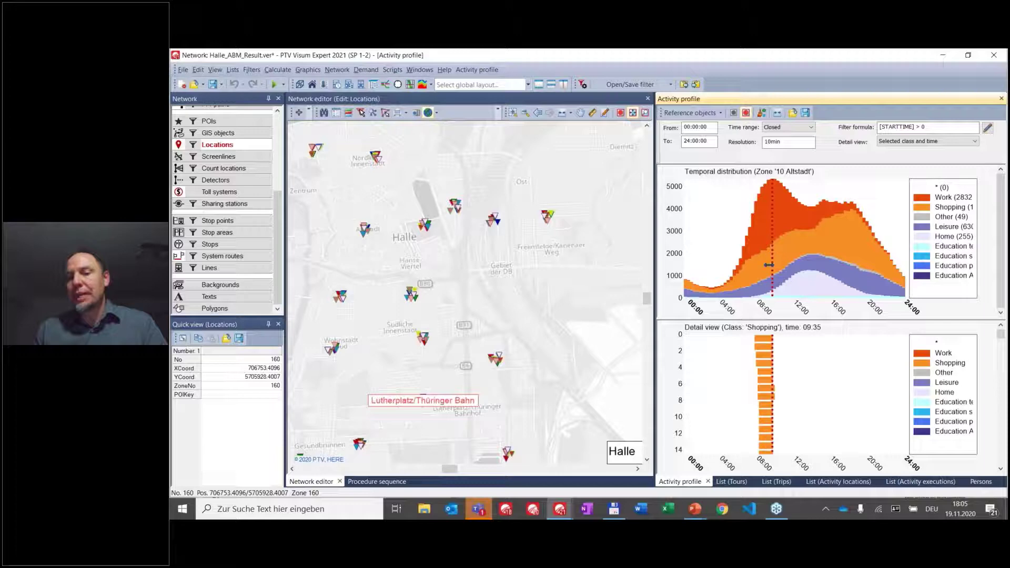
{"action": "mouse_move", "coordinate": [780, 288]}
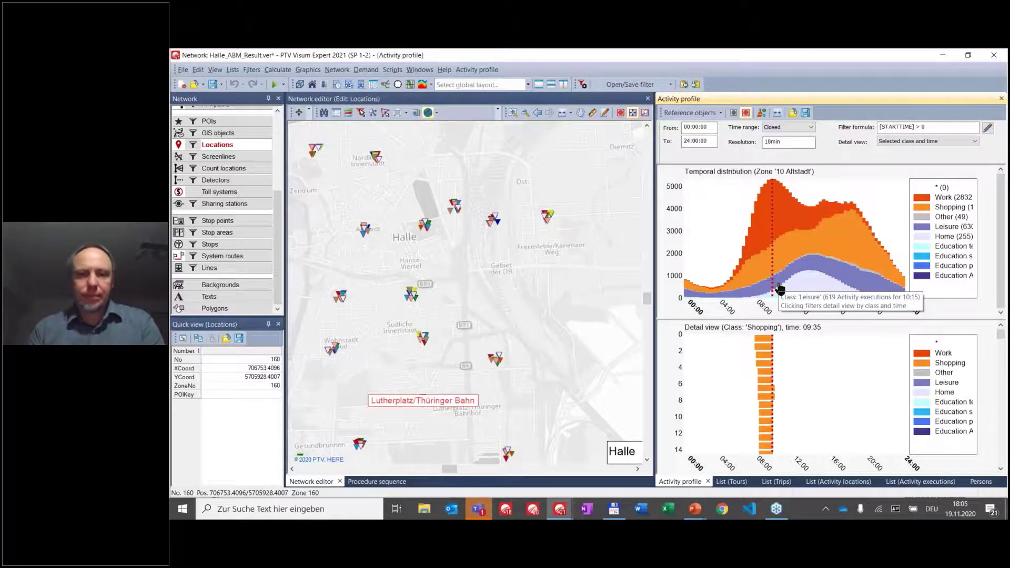
{"action": "key", "text": "alt+Tab"}
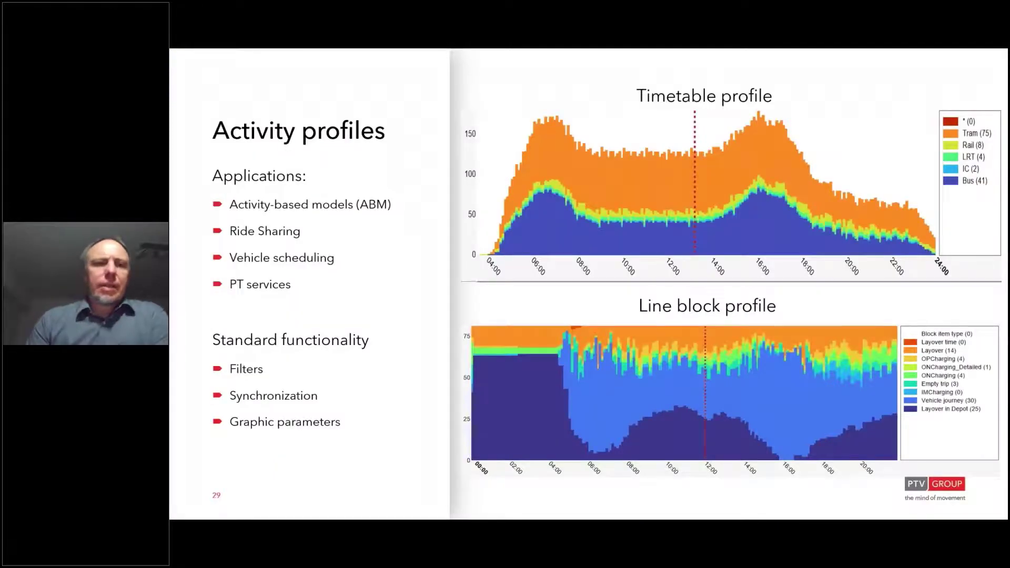
{"action": "key", "text": "Right"}
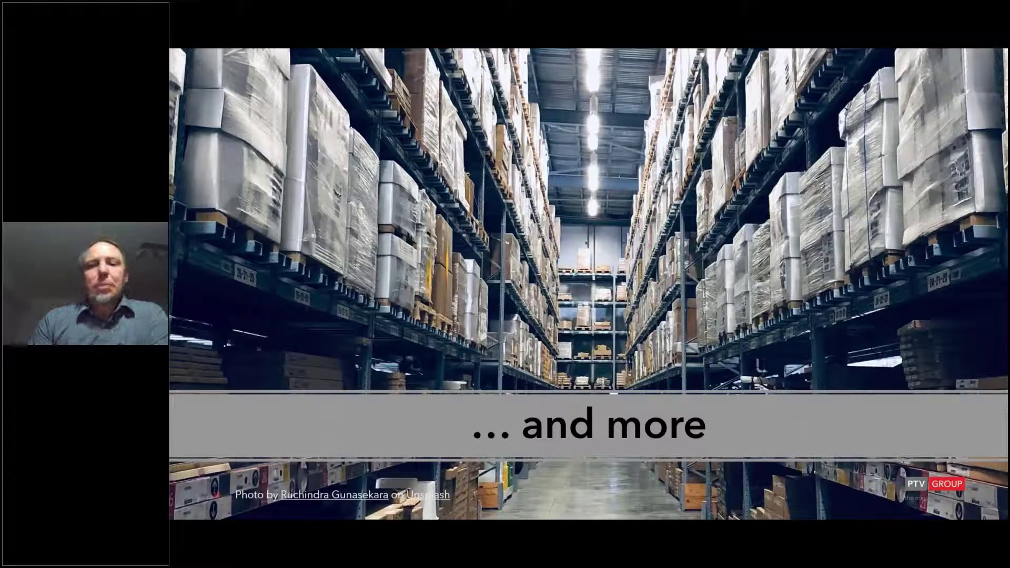
{"action": "key", "text": "Right"}
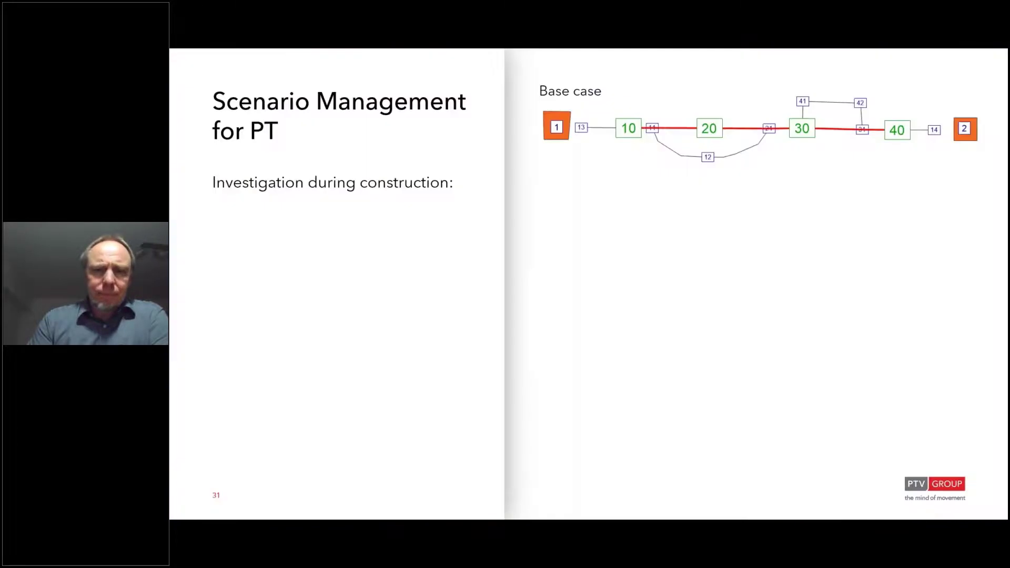